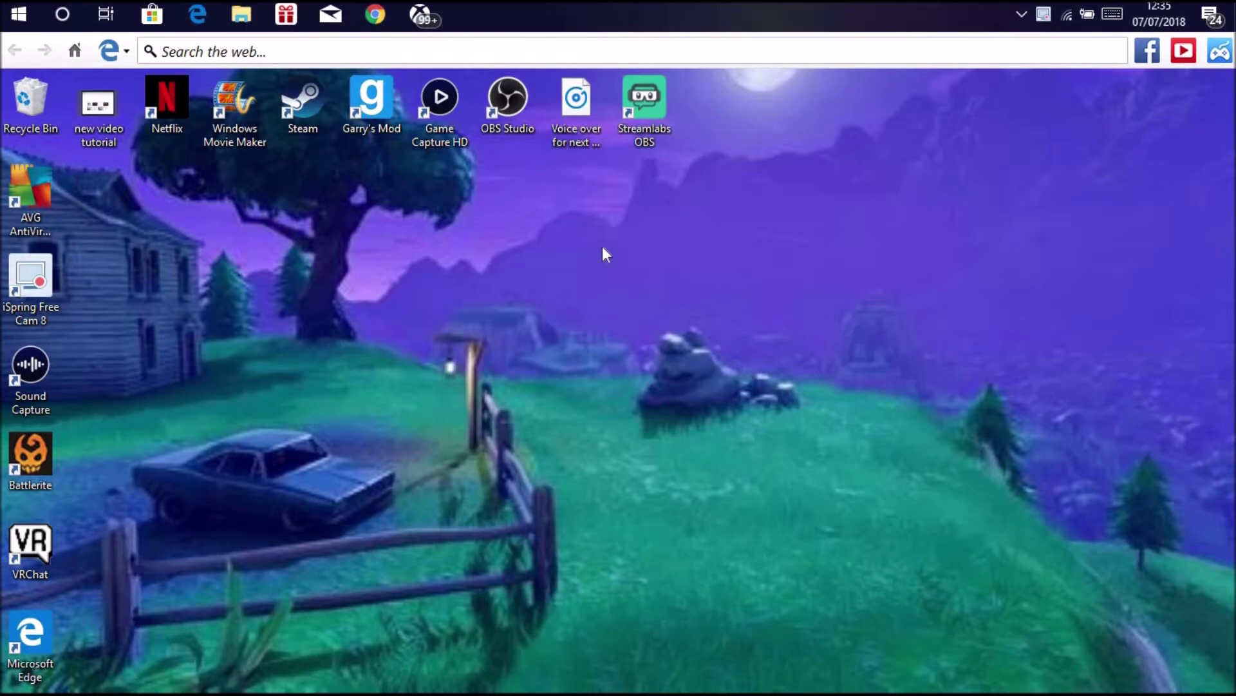
Launch Streamlabs OBS from its desktop shortcut
mouse_move(653, 102)
left_mouse_down()
mouse_move(558, 214)
mouse_move(567, 284)
mouse_move(647, 90)
left_mouse_up()
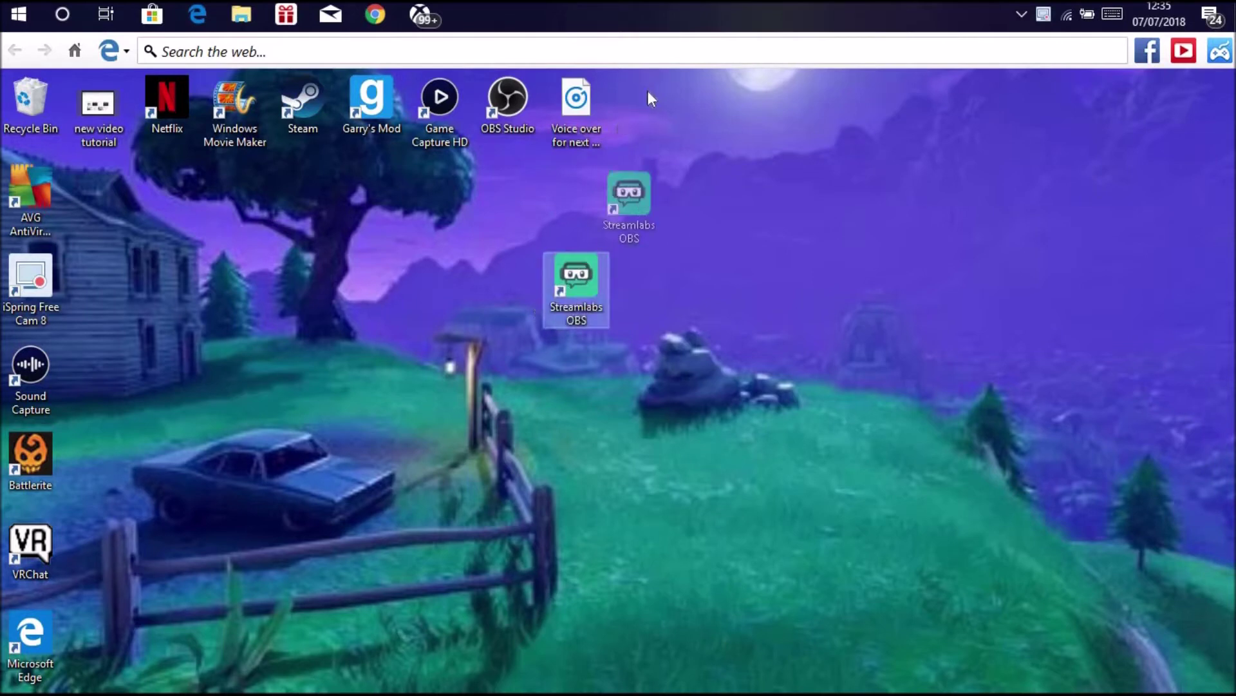
left_click(509, 386)
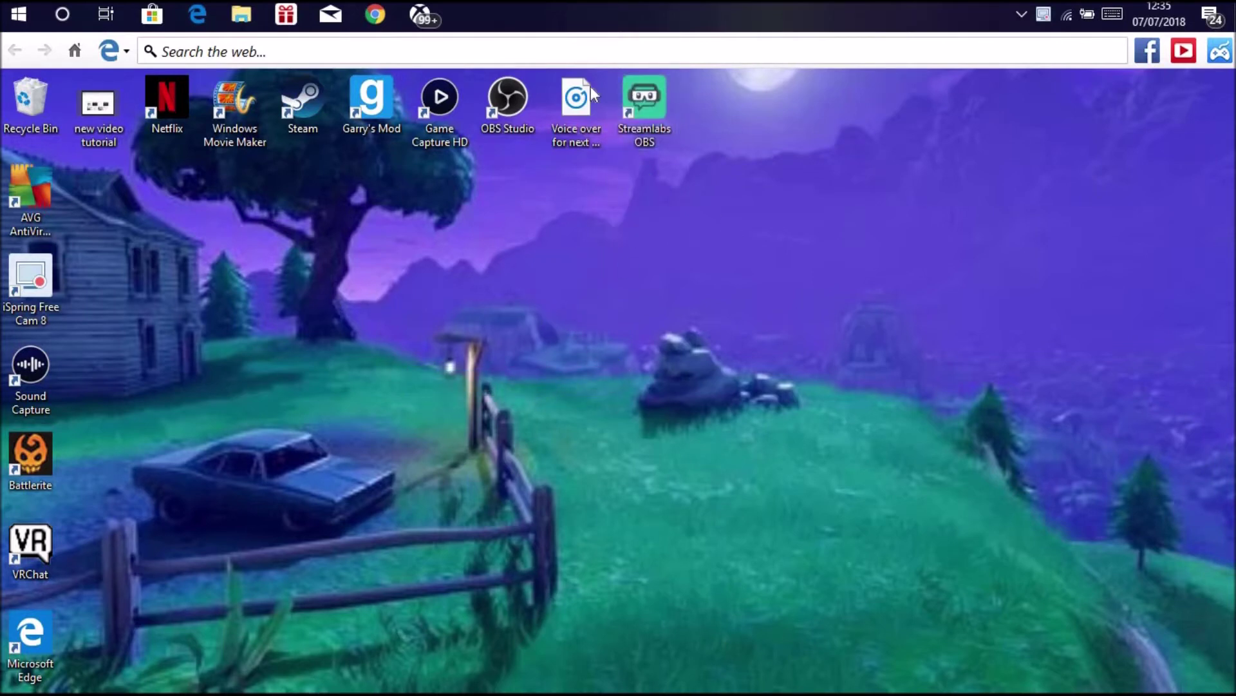
mouse_move(649, 96)
left_mouse_down()
mouse_move(643, 132)
mouse_move(317, 302)
mouse_move(715, 171)
mouse_move(650, 99)
left_mouse_up()
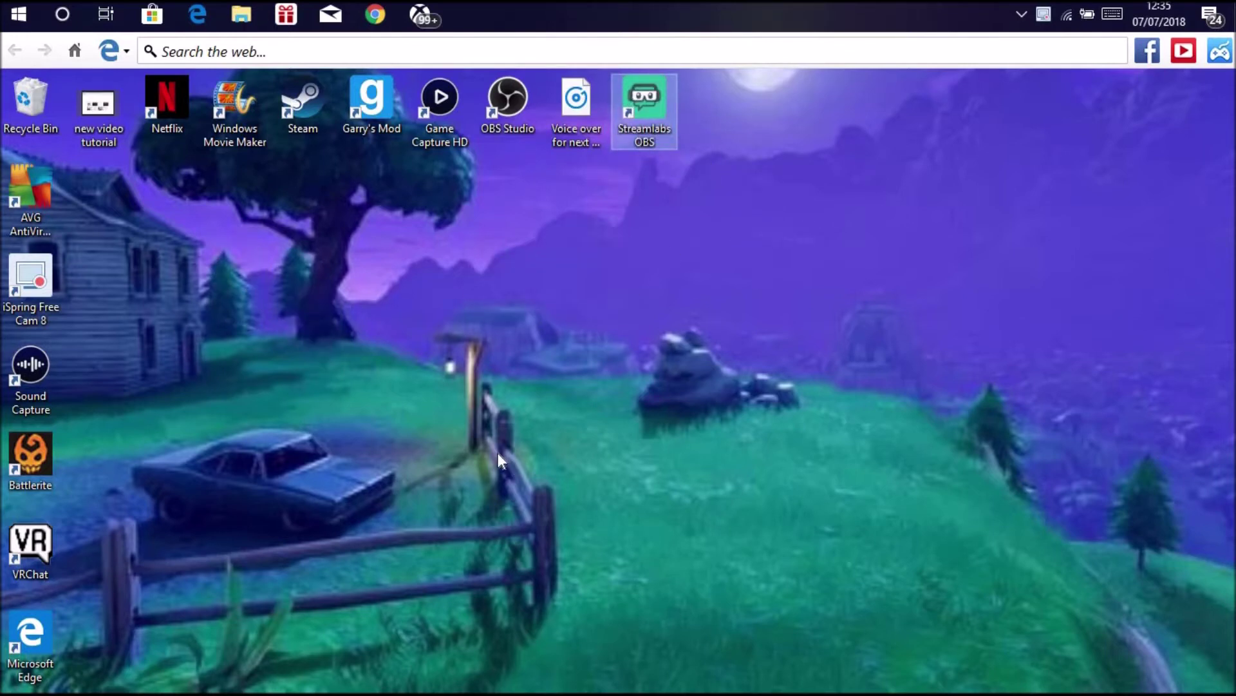
double_click(665, 111)
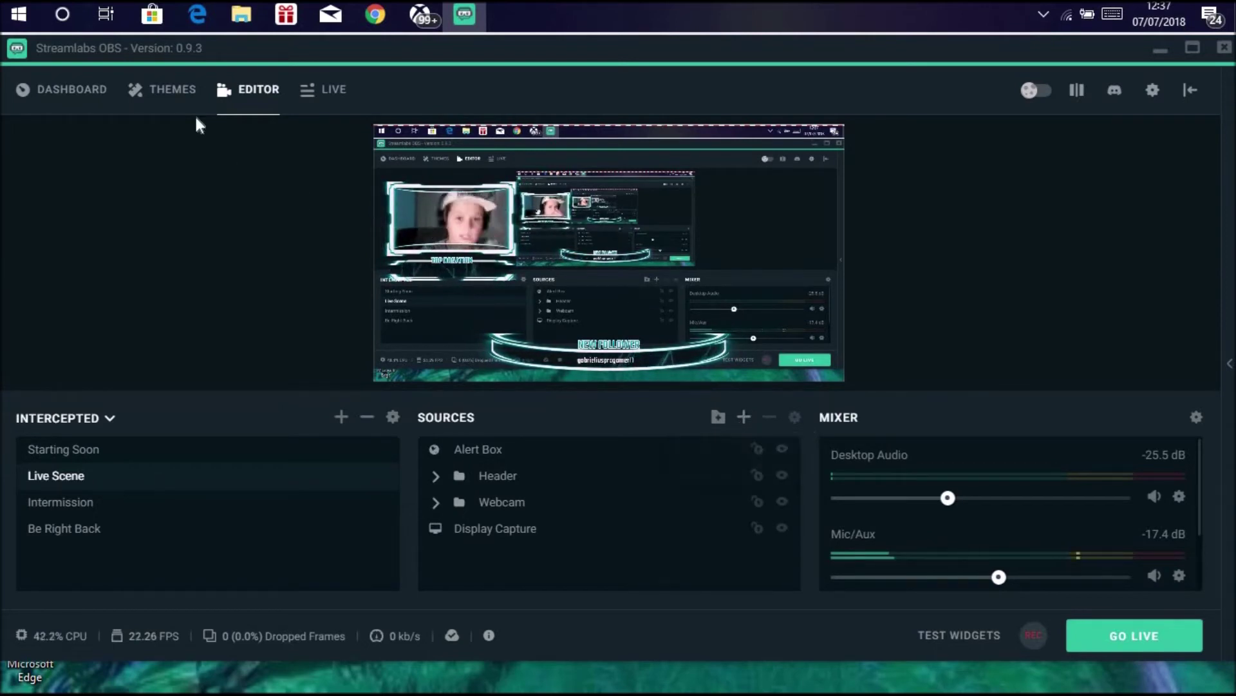
Open the Nova scene theme's details page from the theme library
left_click(164, 98)
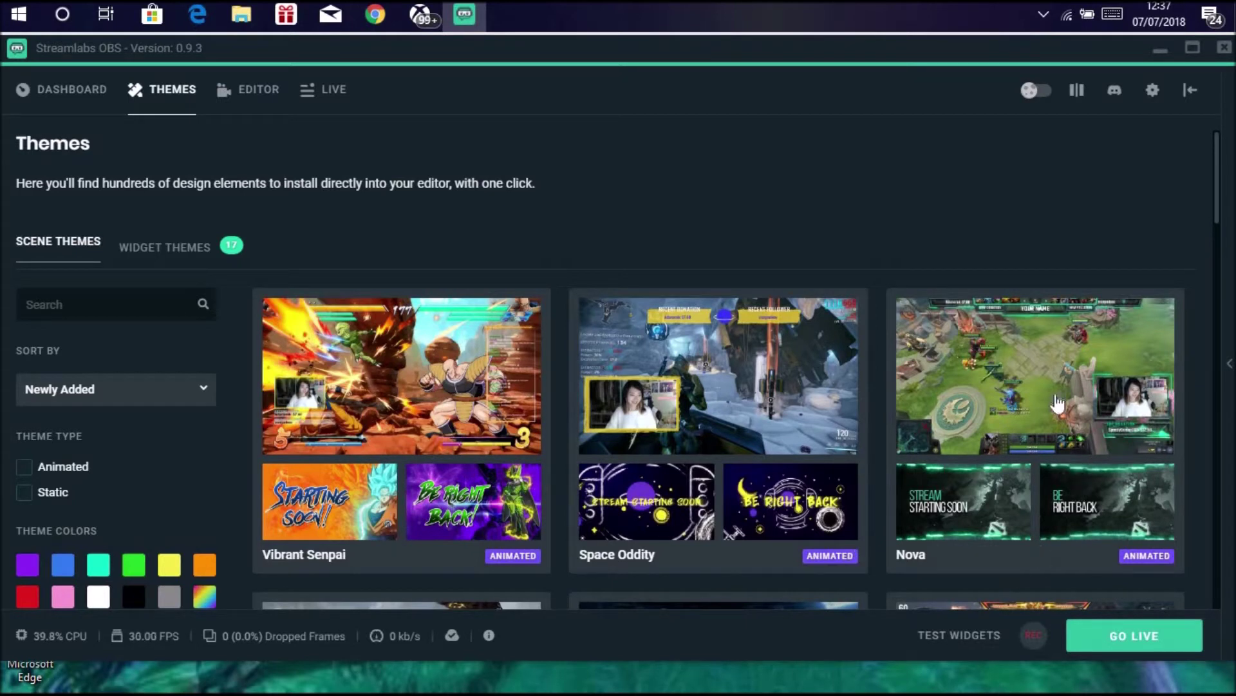
left_click(1016, 478)
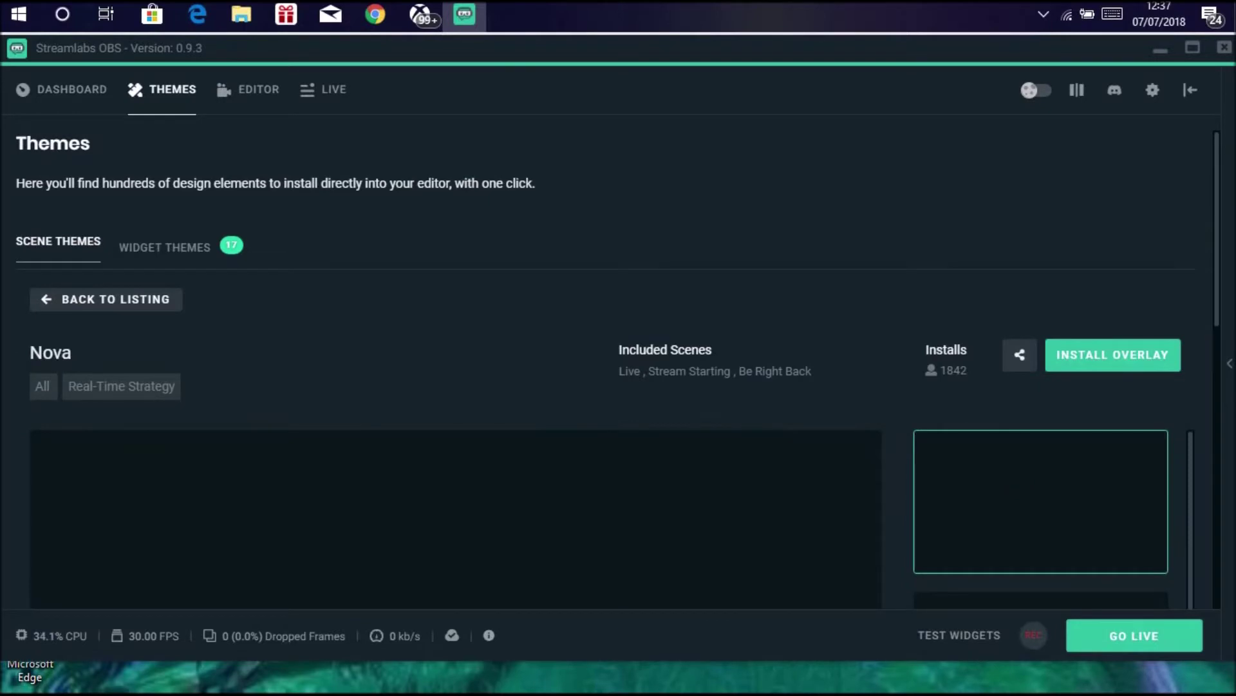
left_click_drag(1219, 215, 1223, 334)
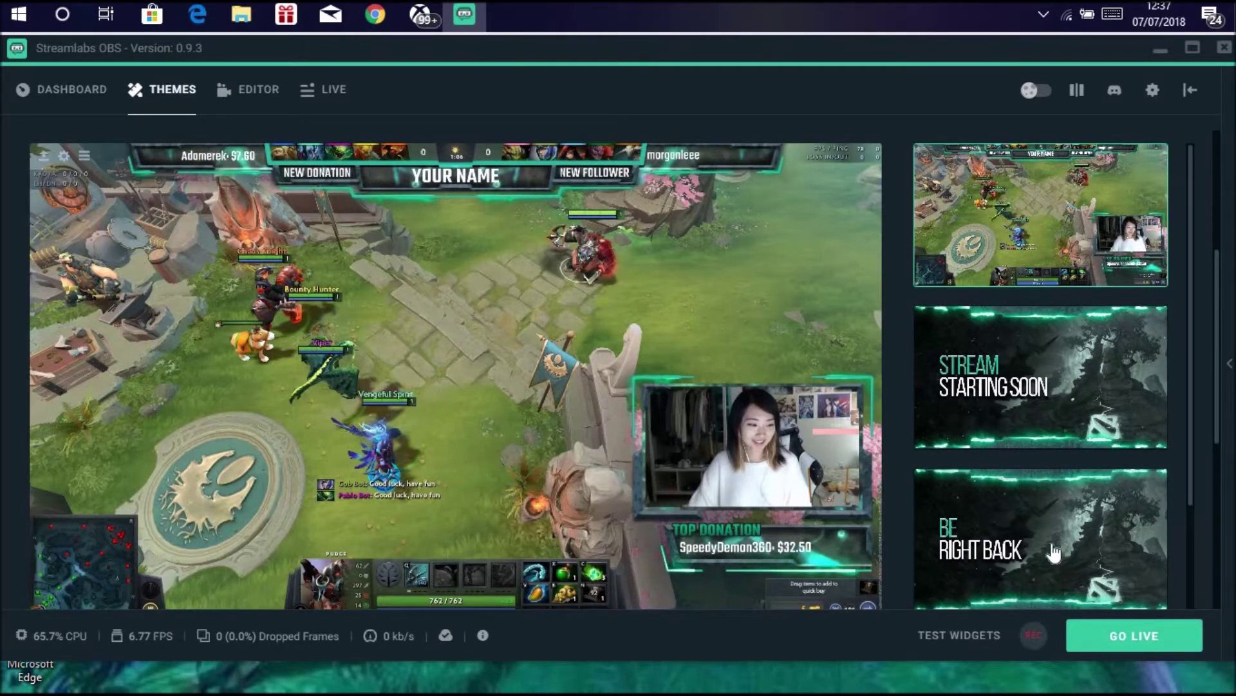
Preview the Nova theme's Stream Starting Soon scene and look through its other included scene previews
left_click(985, 439)
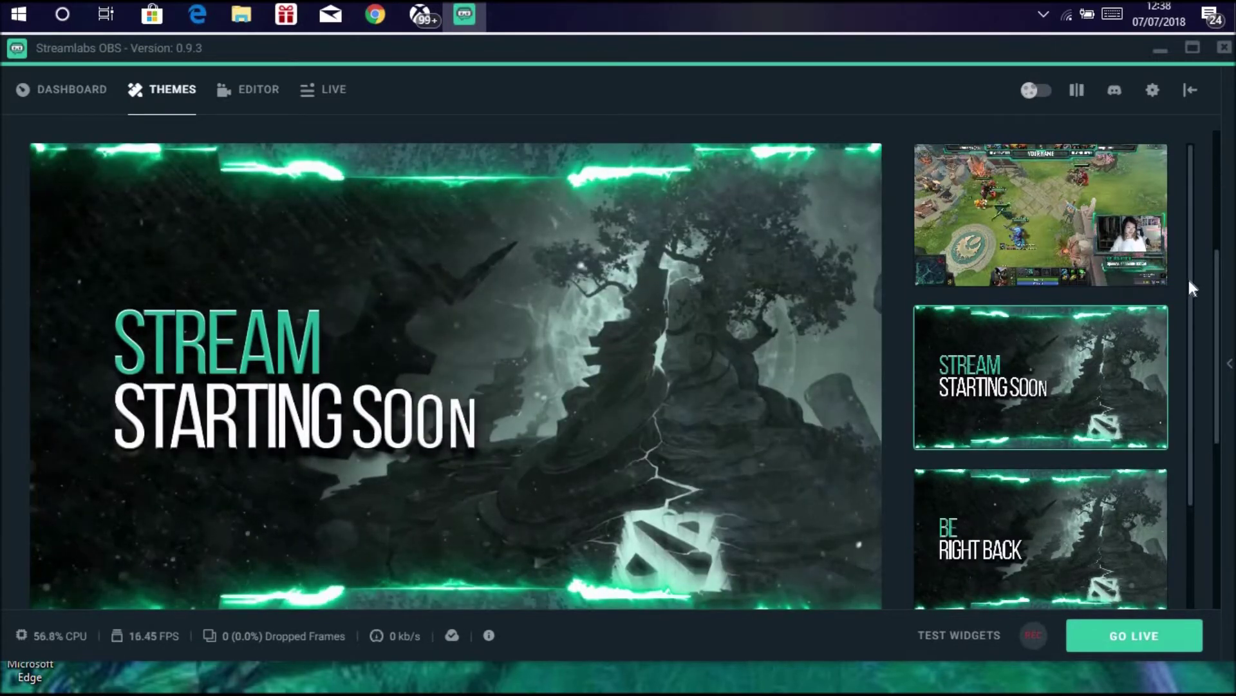
scroll(1187, 387, "down", 2)
scroll(1185, 393, "down", 2)
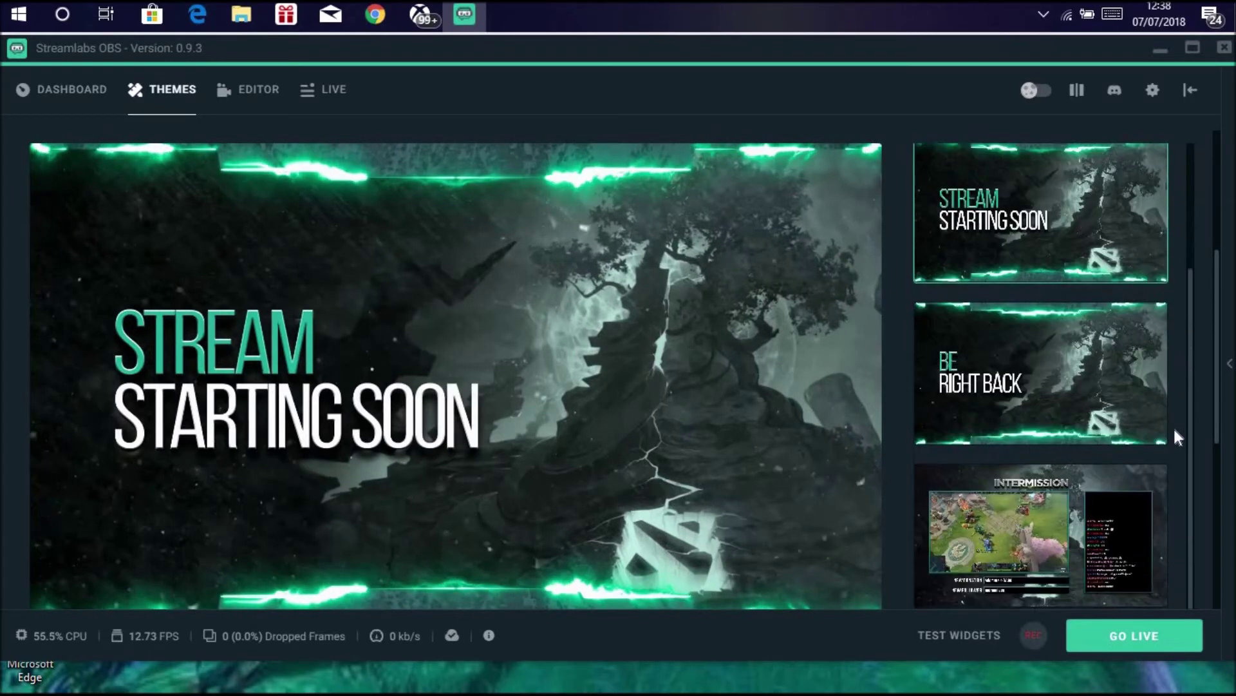
scroll(1194, 176, "up", 5)
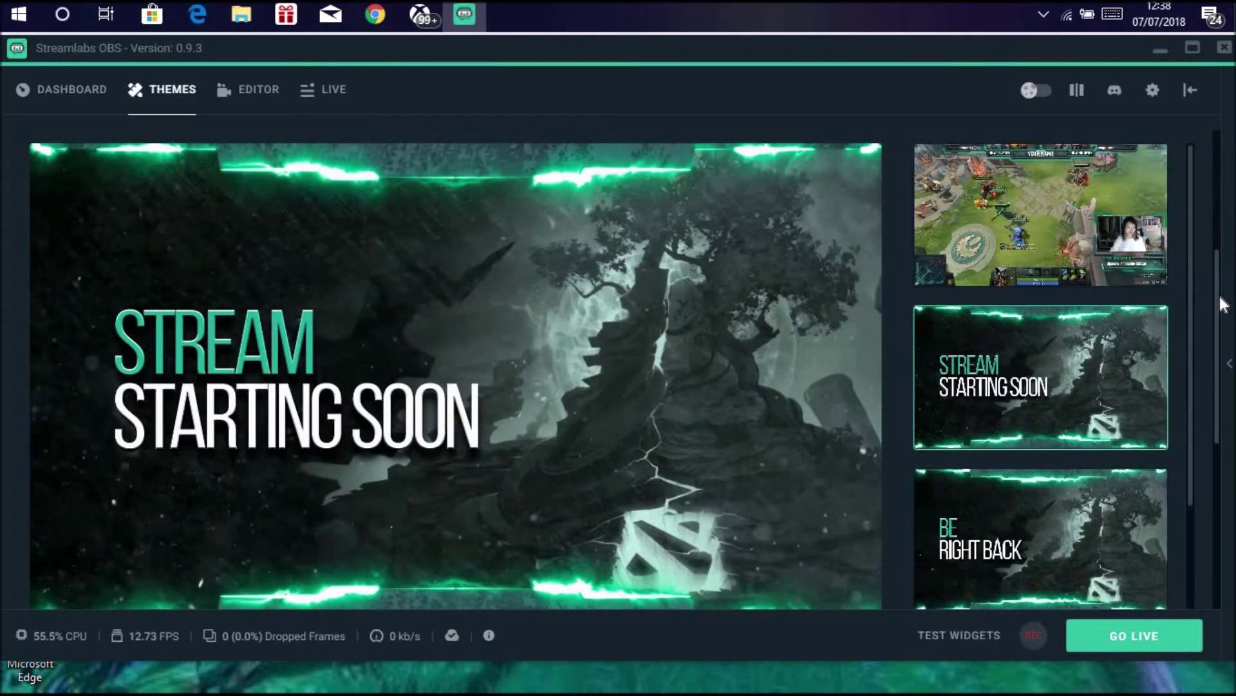
scroll(1211, 207, "up", 1)
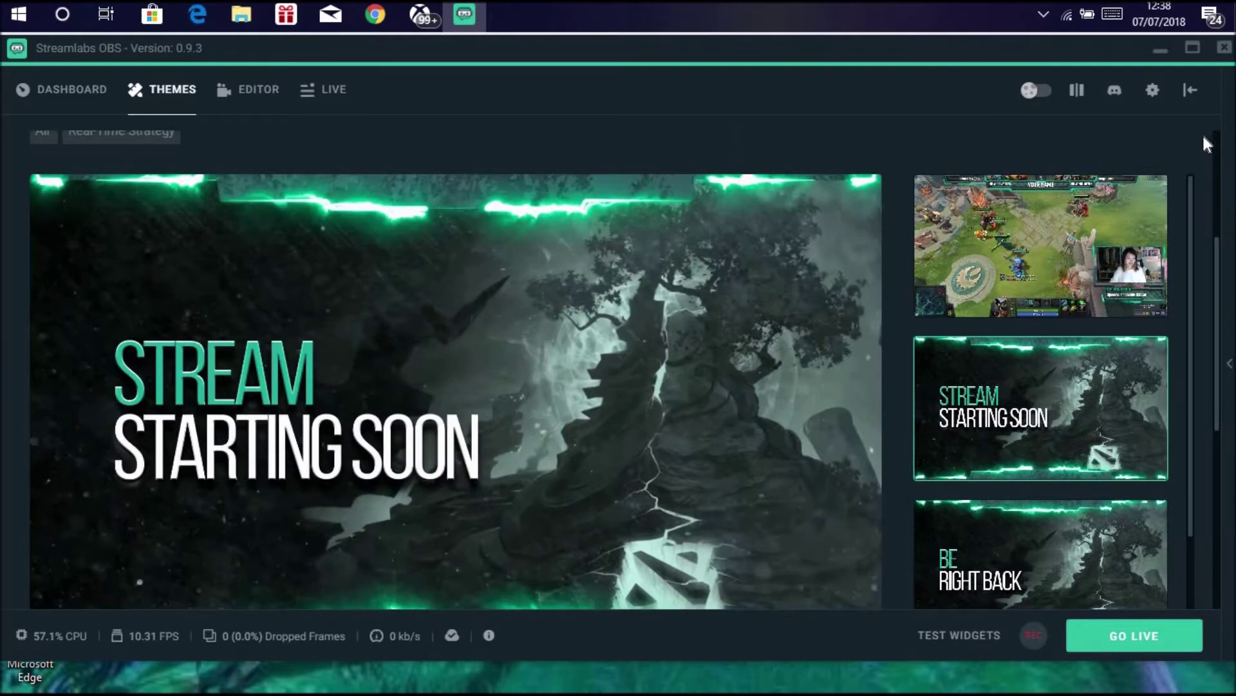
scroll(1202, 133, "up", 4)
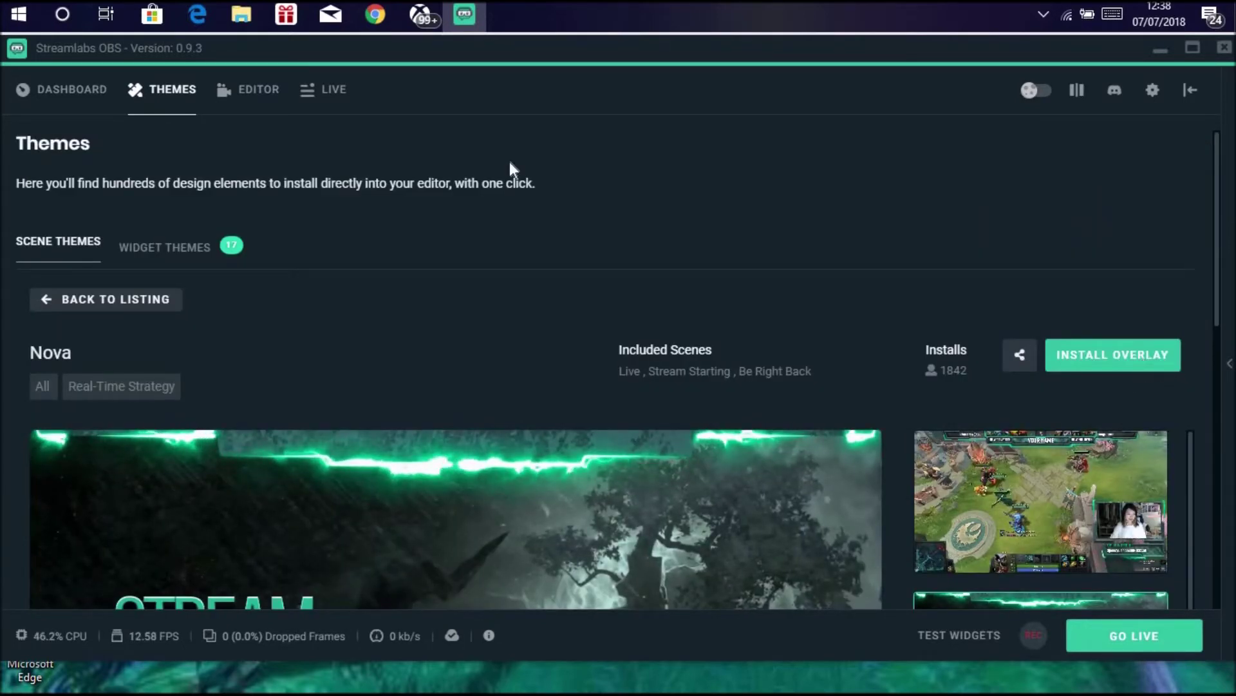
Return to the scene editor and show the available test widget alerts
left_click(266, 93)
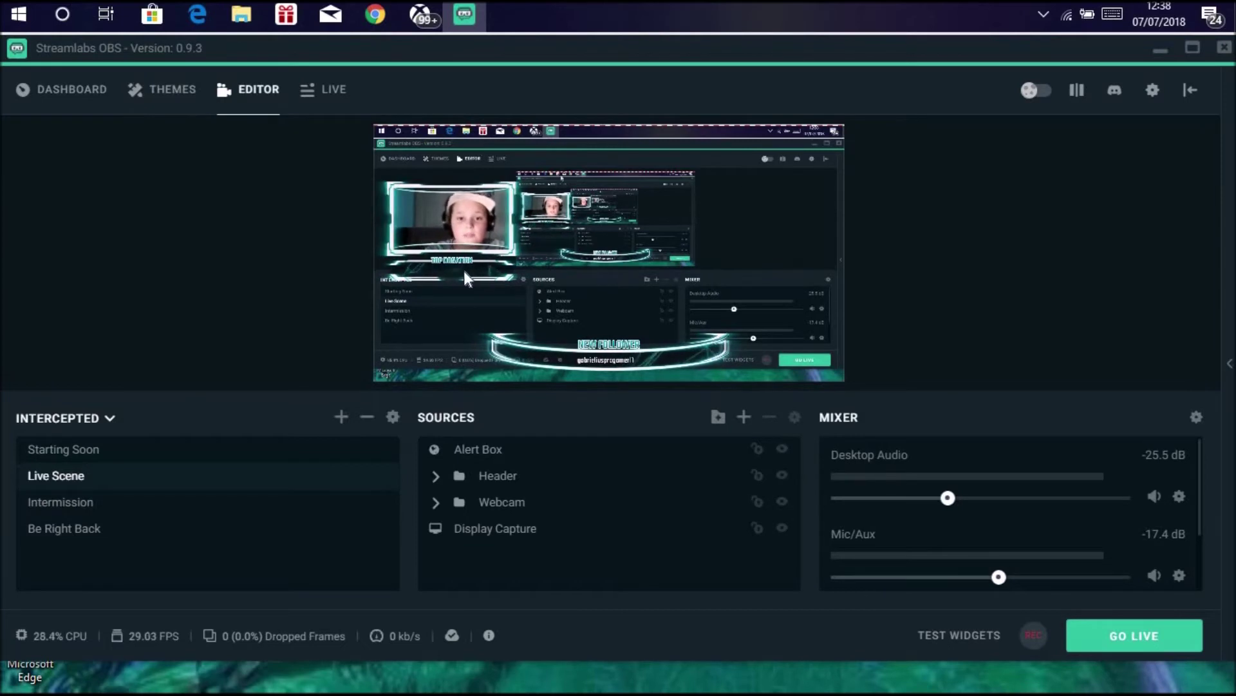
right_click(485, 549)
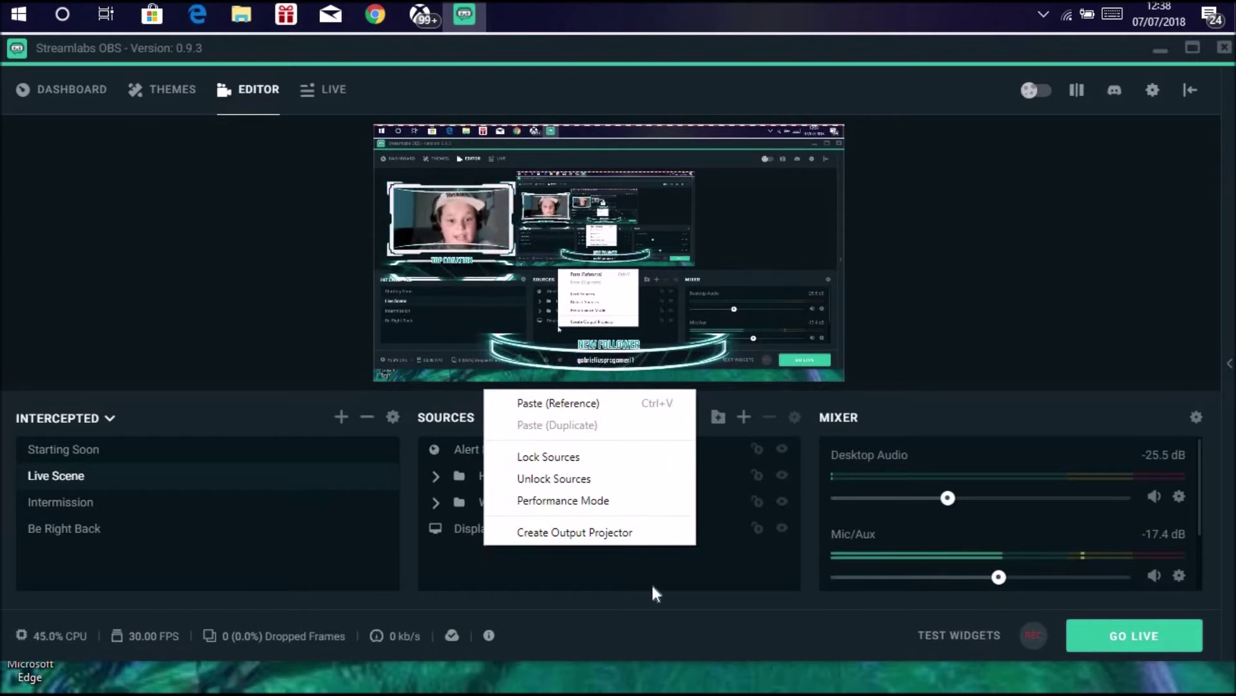
left_click(667, 598)
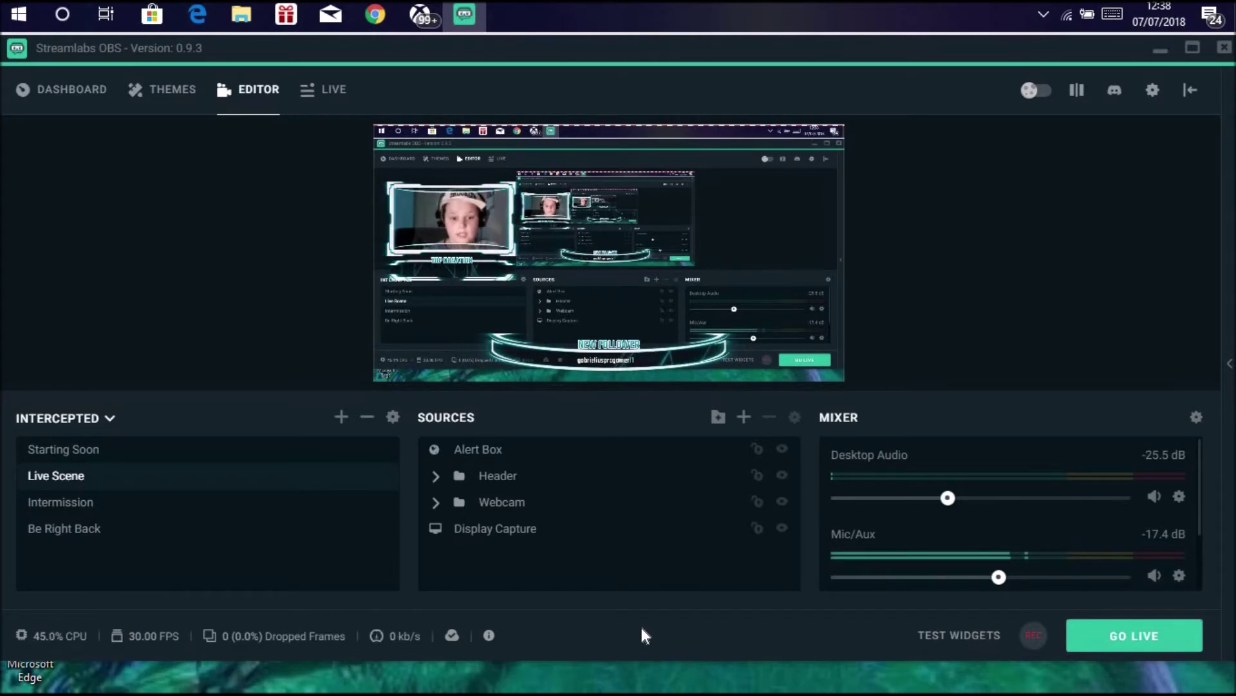
left_click(959, 638)
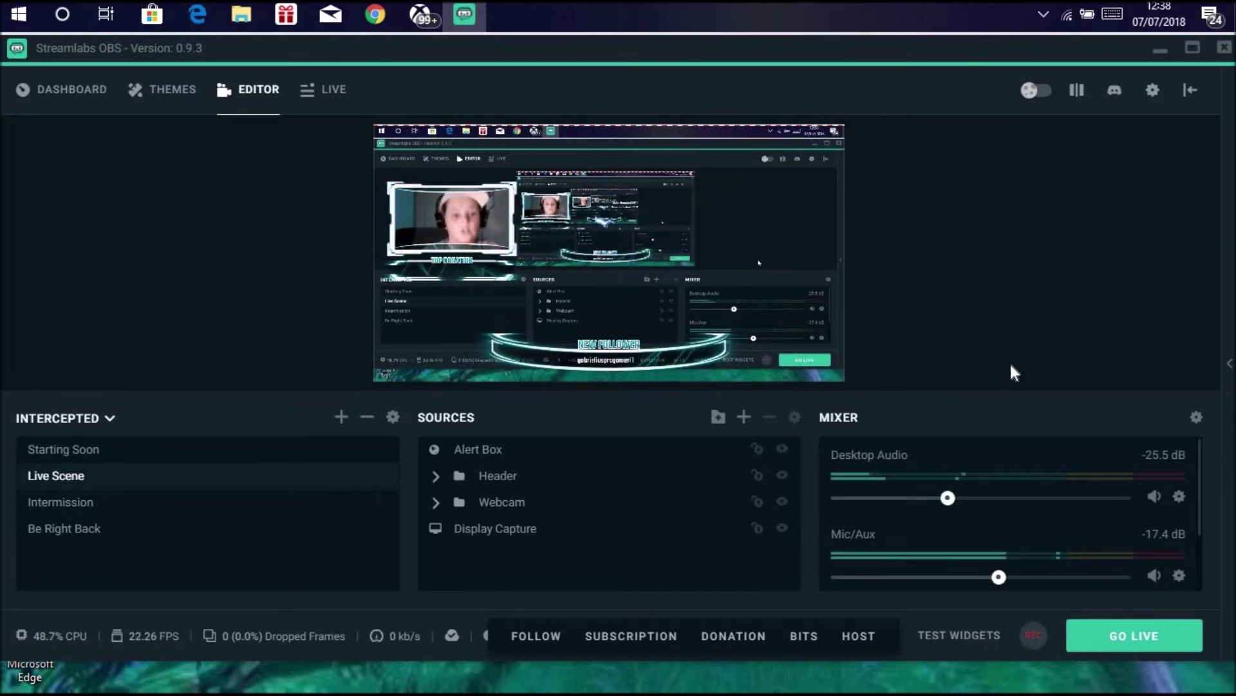
Browse the alert box widget themes and open the Vampire Alert Box theme
left_click(172, 90)
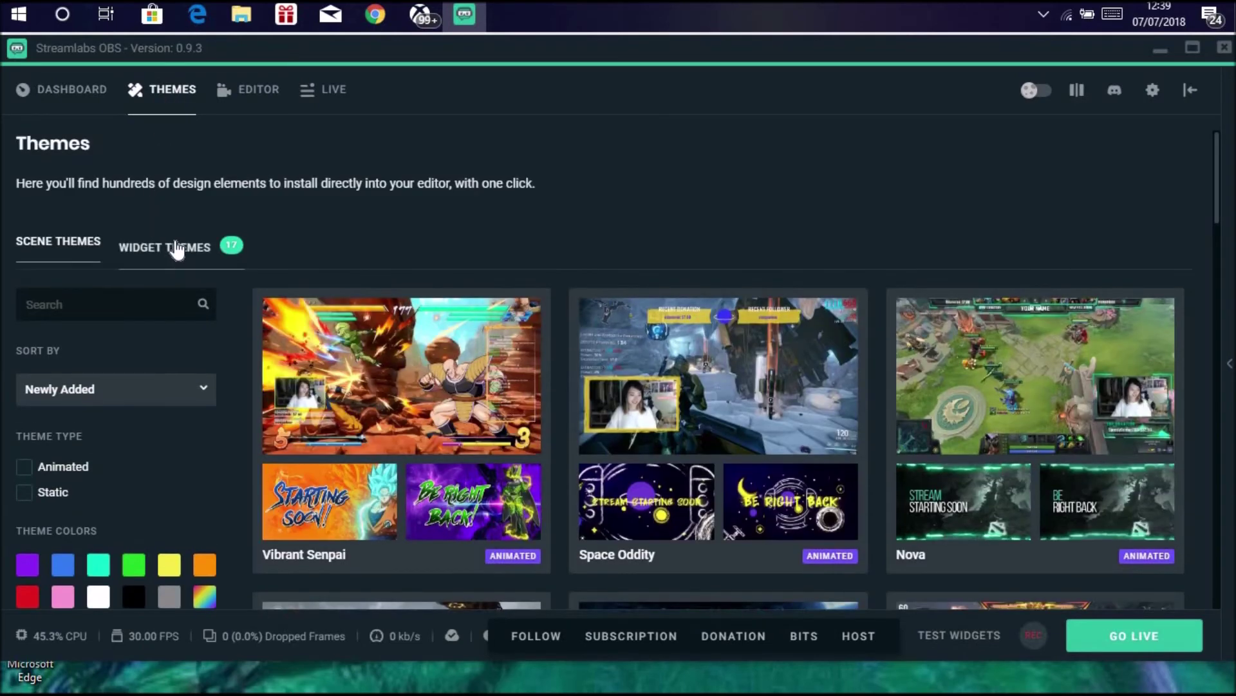
left_click(176, 247)
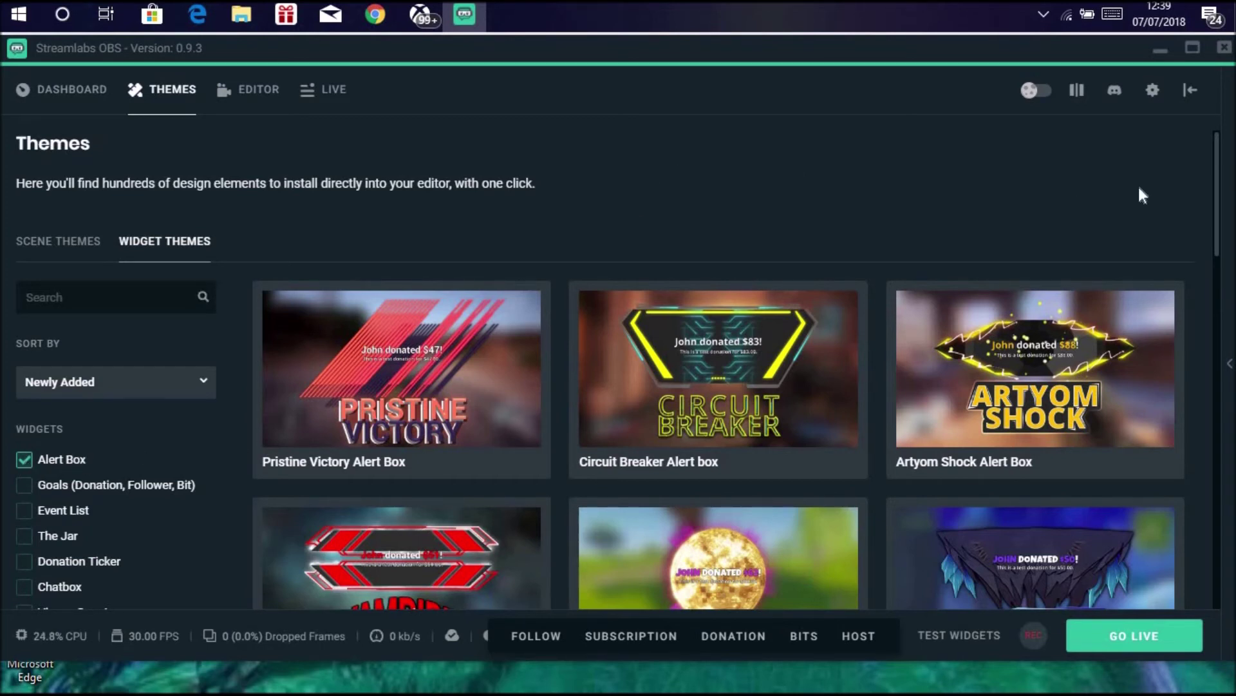
scroll(1207, 212, "down", 5)
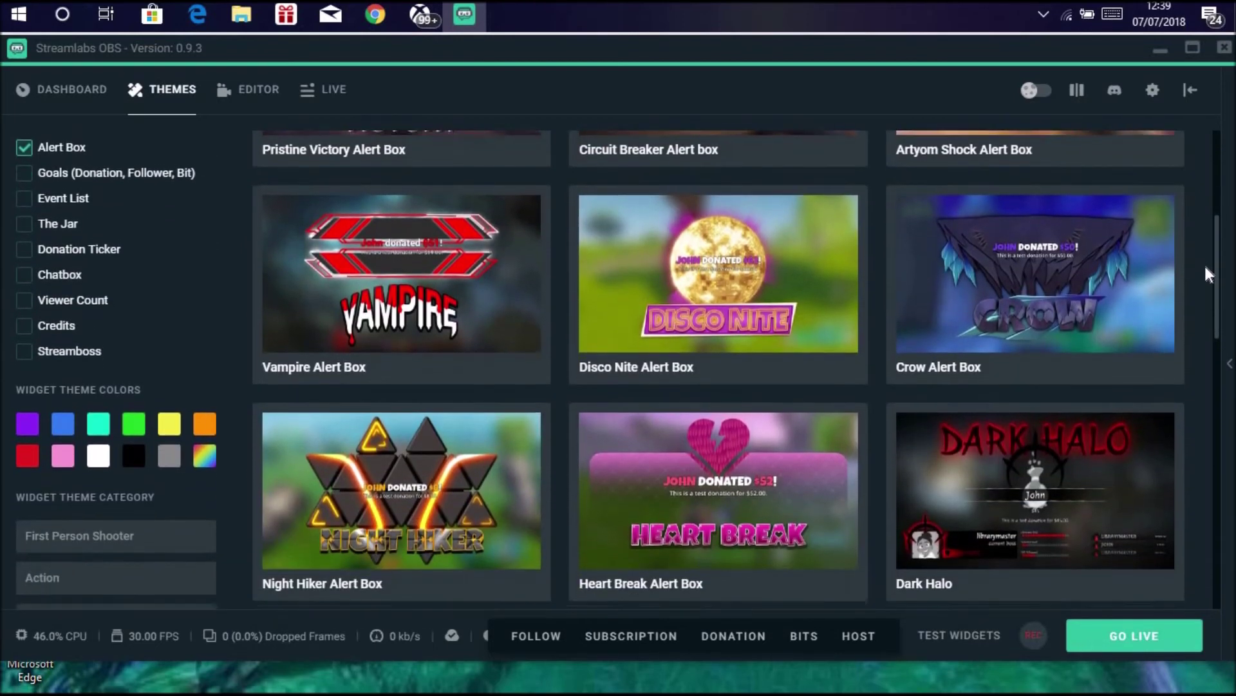
scroll(1204, 269, "down", 1)
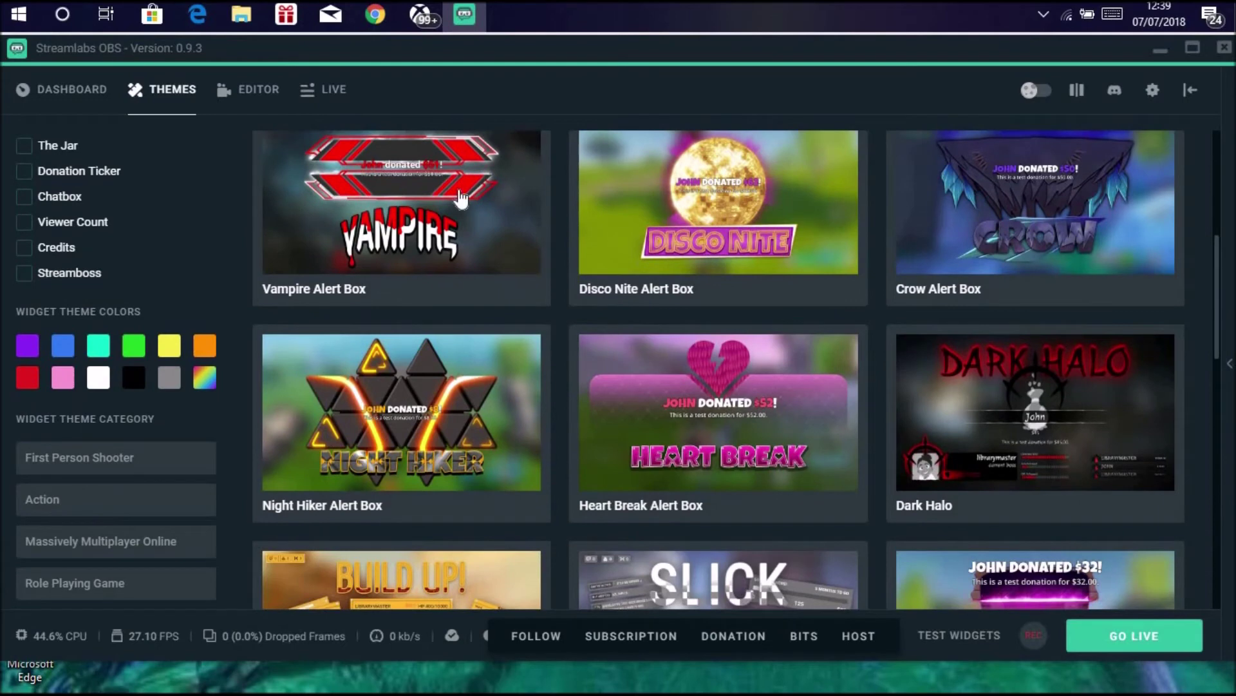
left_click(392, 261)
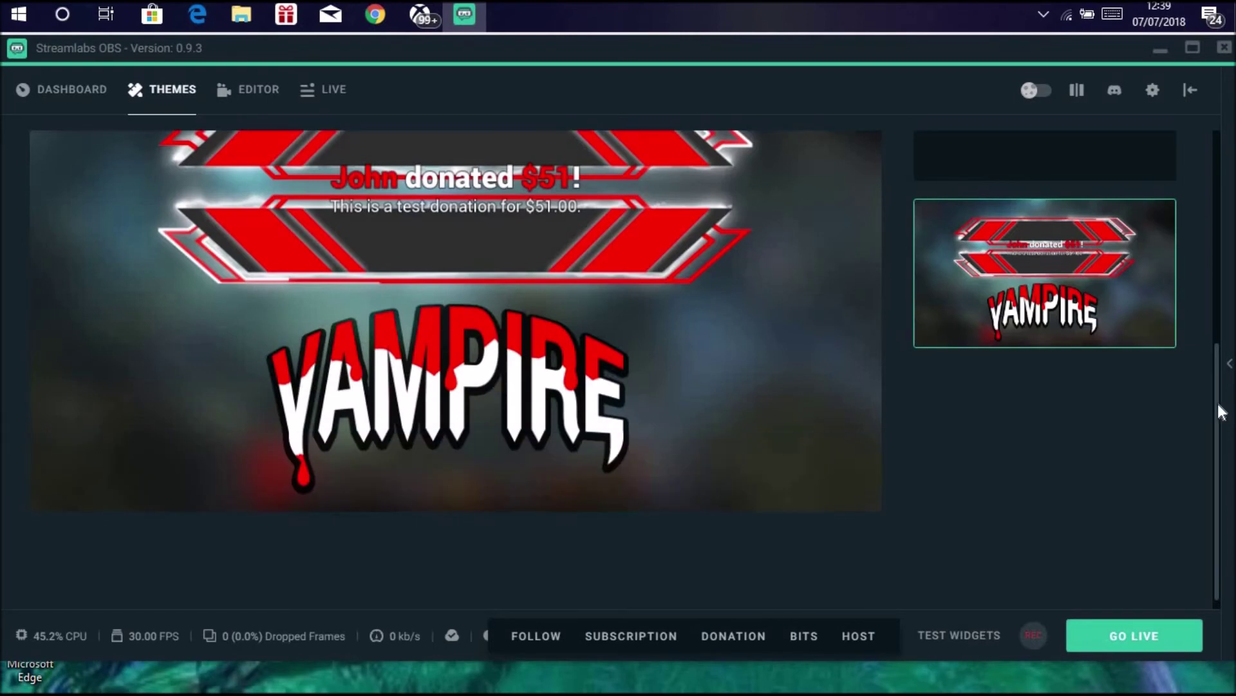
Check which widgets the Vampire Alert Box theme can install and preview its in-game alert sample
left_click_drag(1219, 403, 1152, 233)
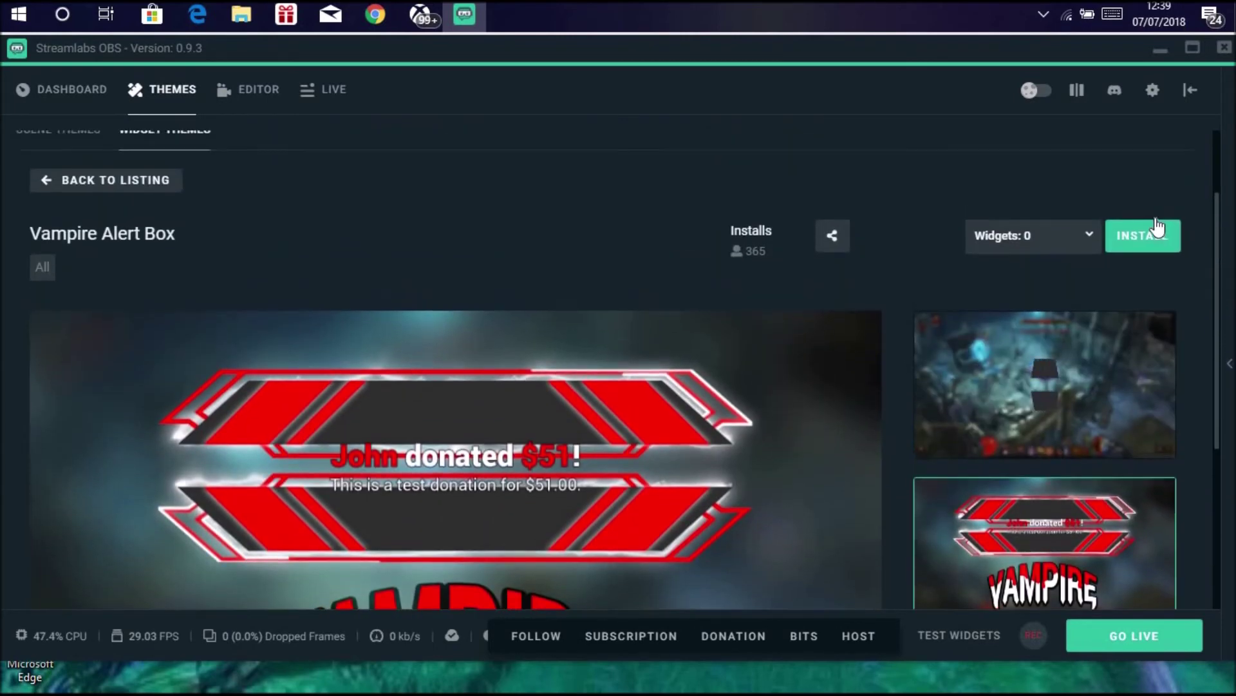
left_click(1051, 246)
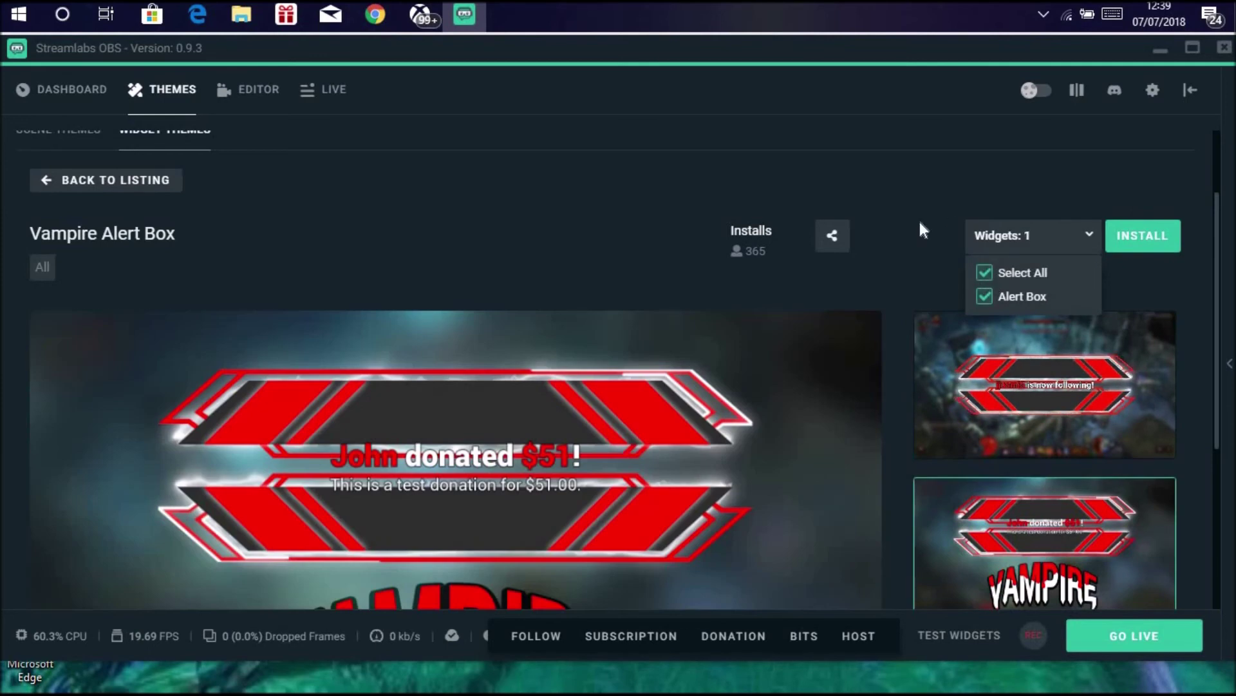
left_click(1041, 233)
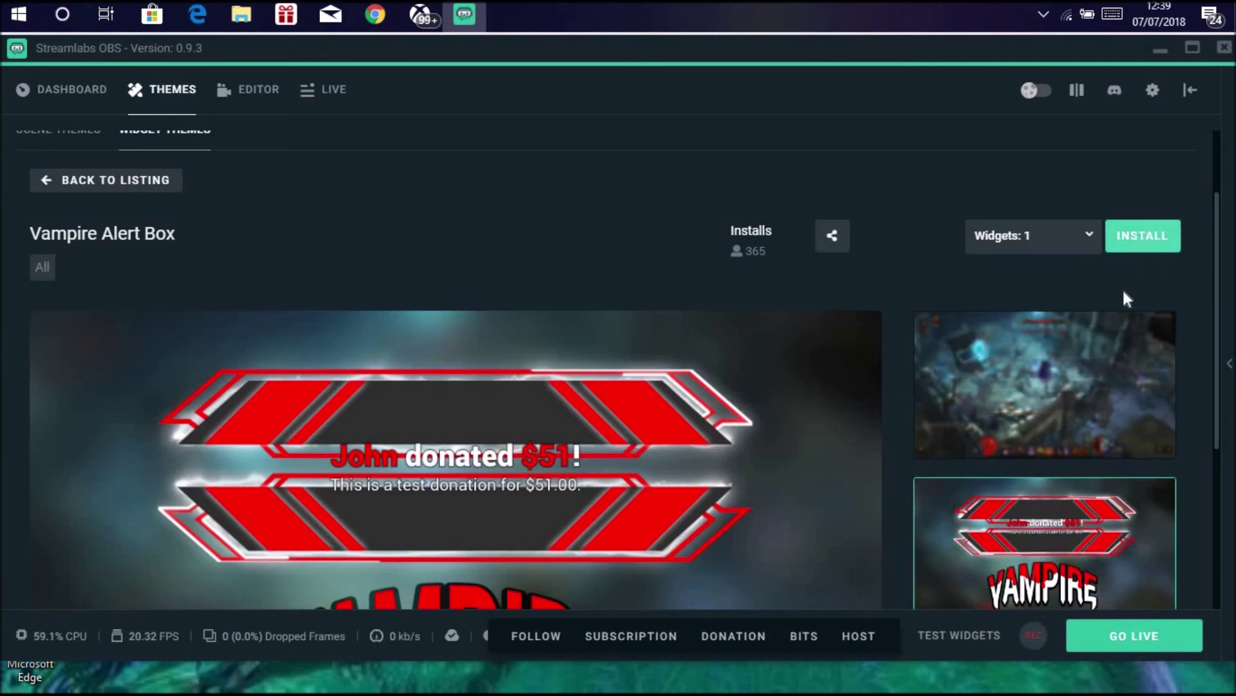
left_click(1052, 420)
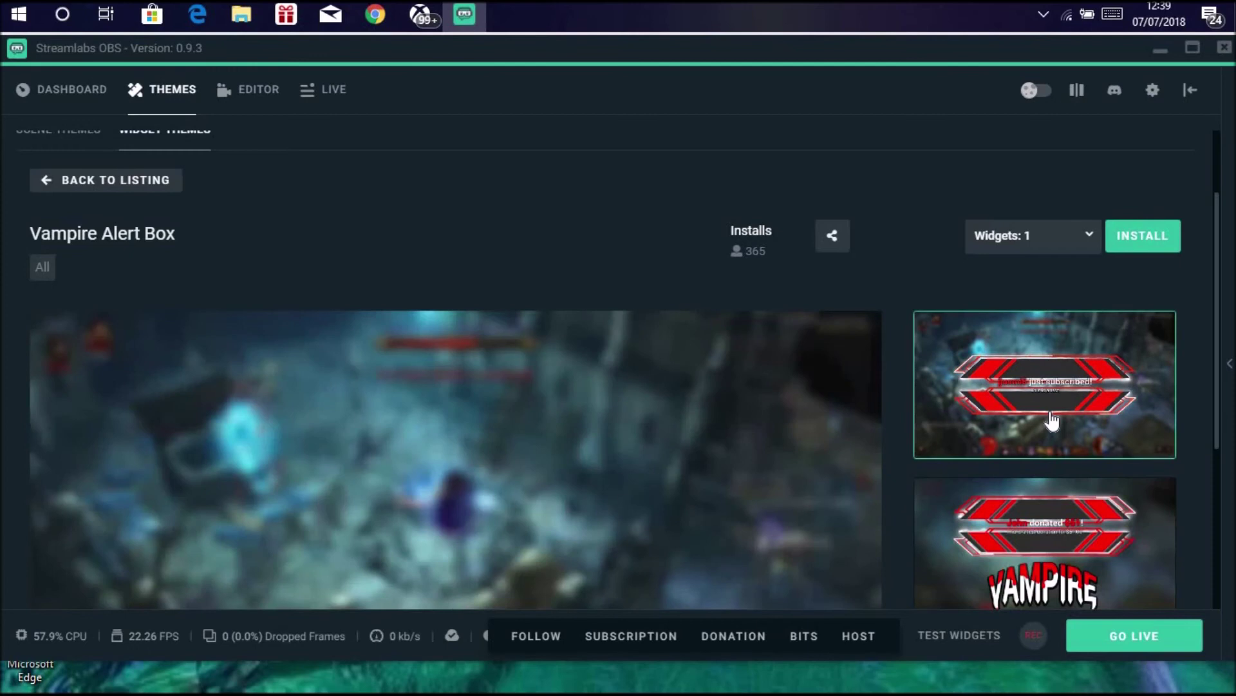
scroll(1219, 288, "down", 1)
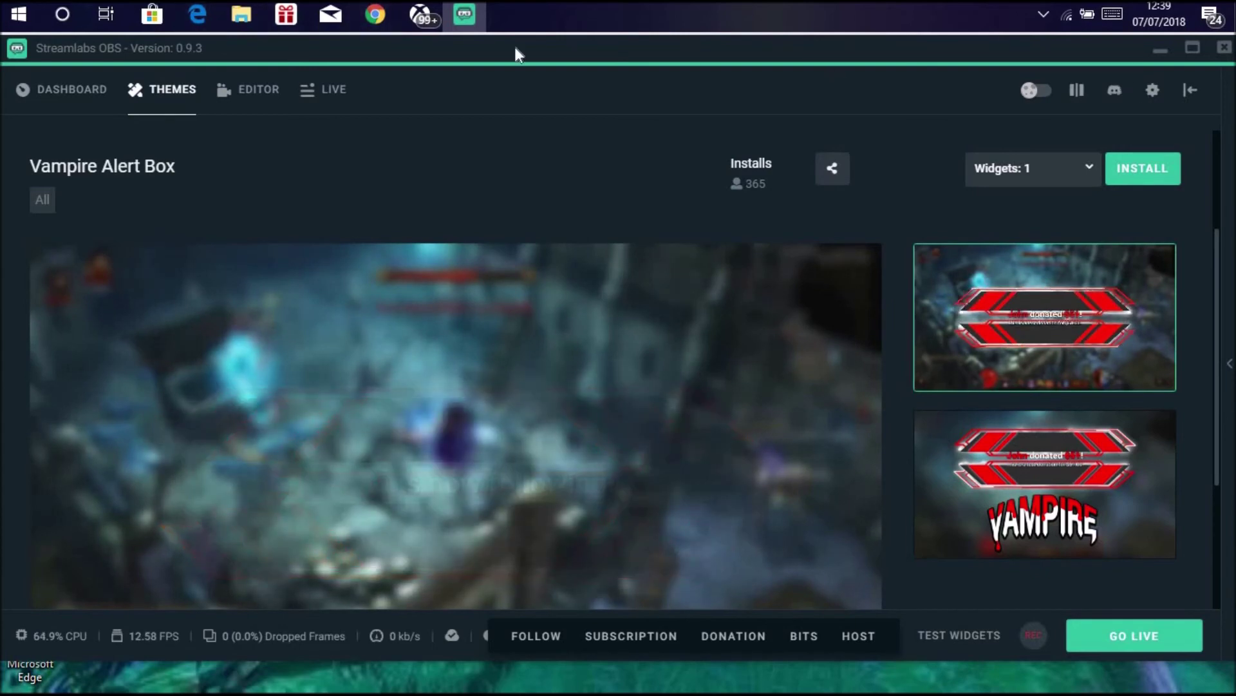
Preview the Intermission, Be Right Back and Starting Soon scenes in the editor, finishing on Live Scene
left_click(230, 97)
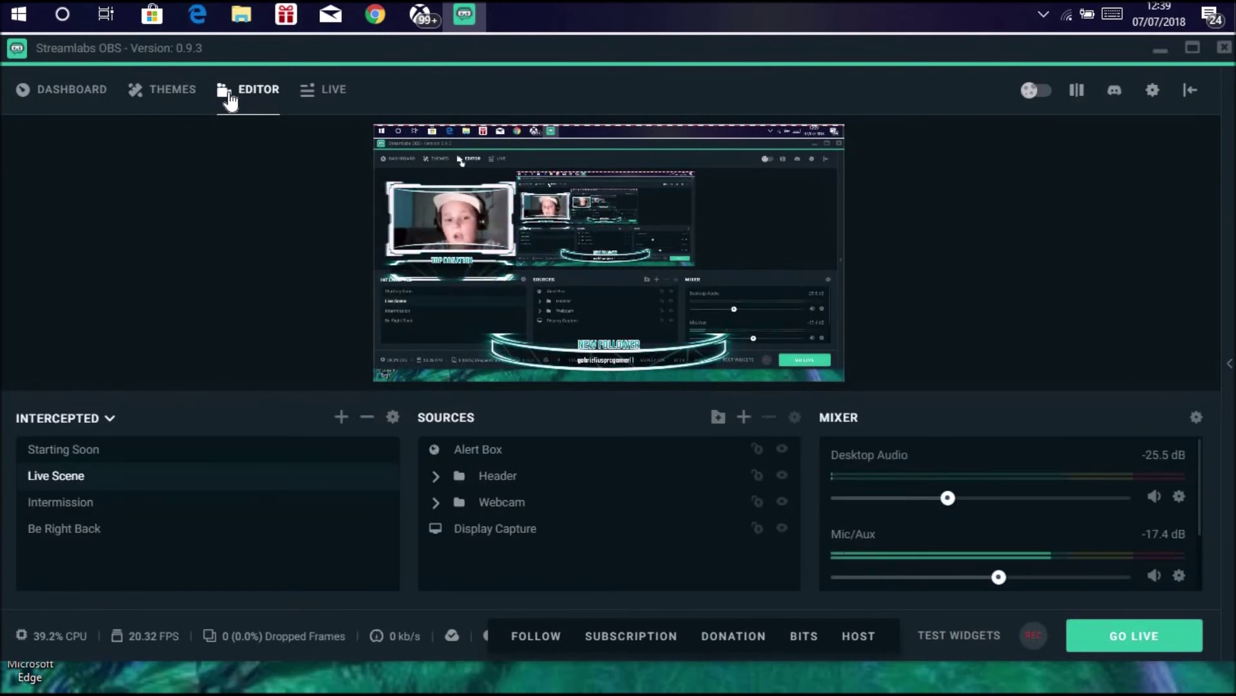
left_click(73, 507)
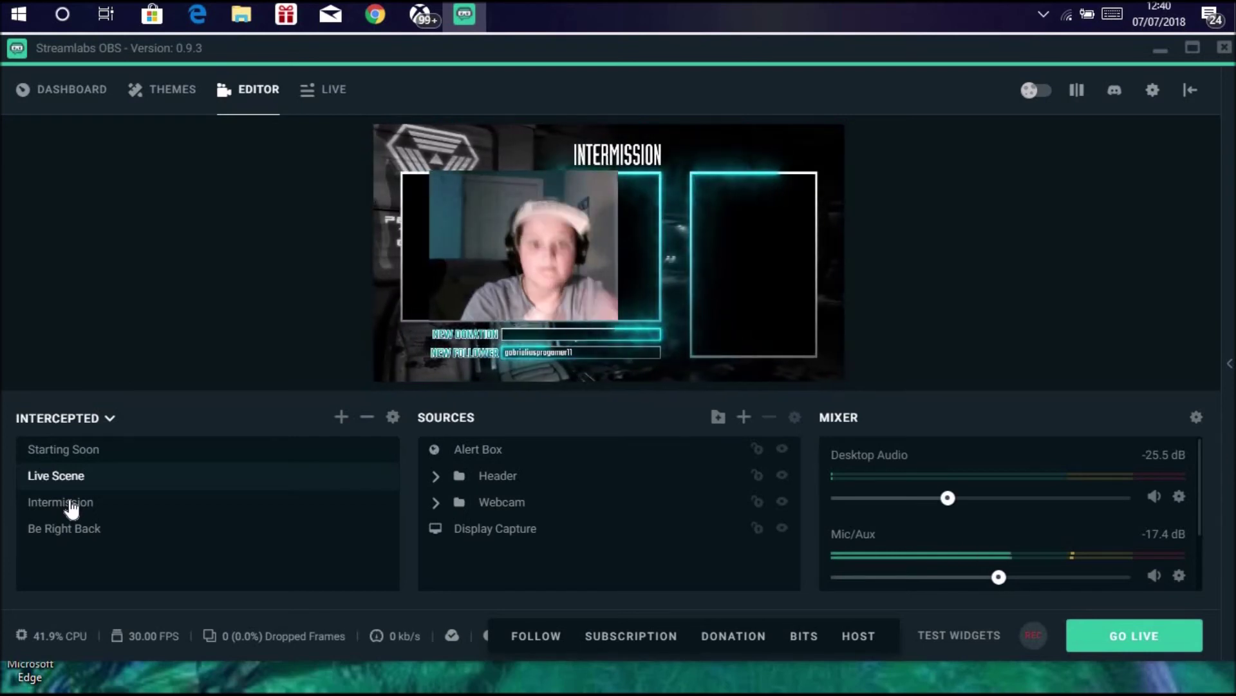
left_click(73, 507)
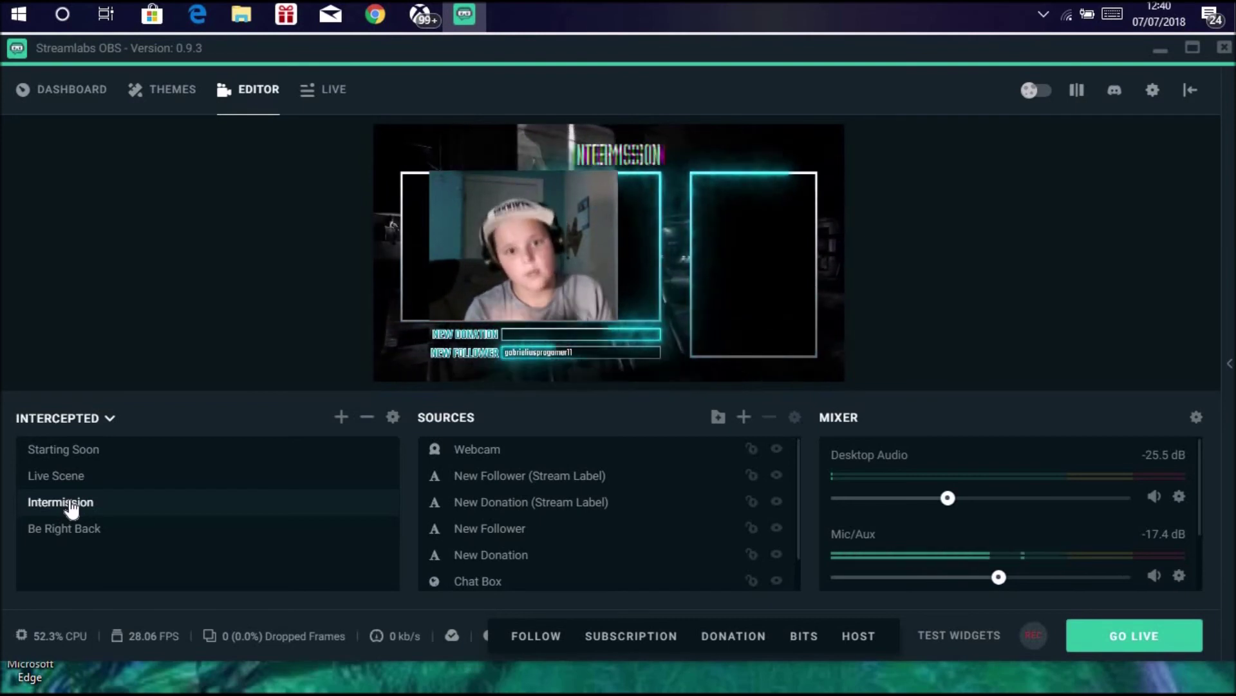
left_click(82, 541)
left_click(82, 540)
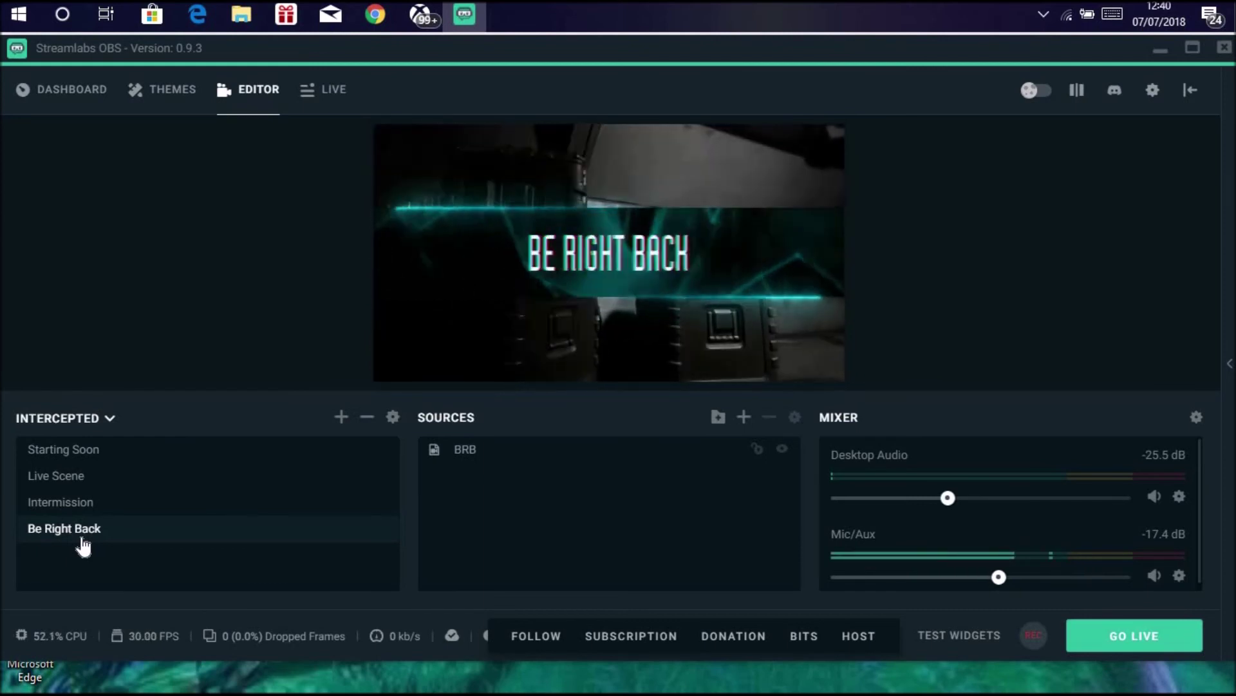
left_click(97, 477)
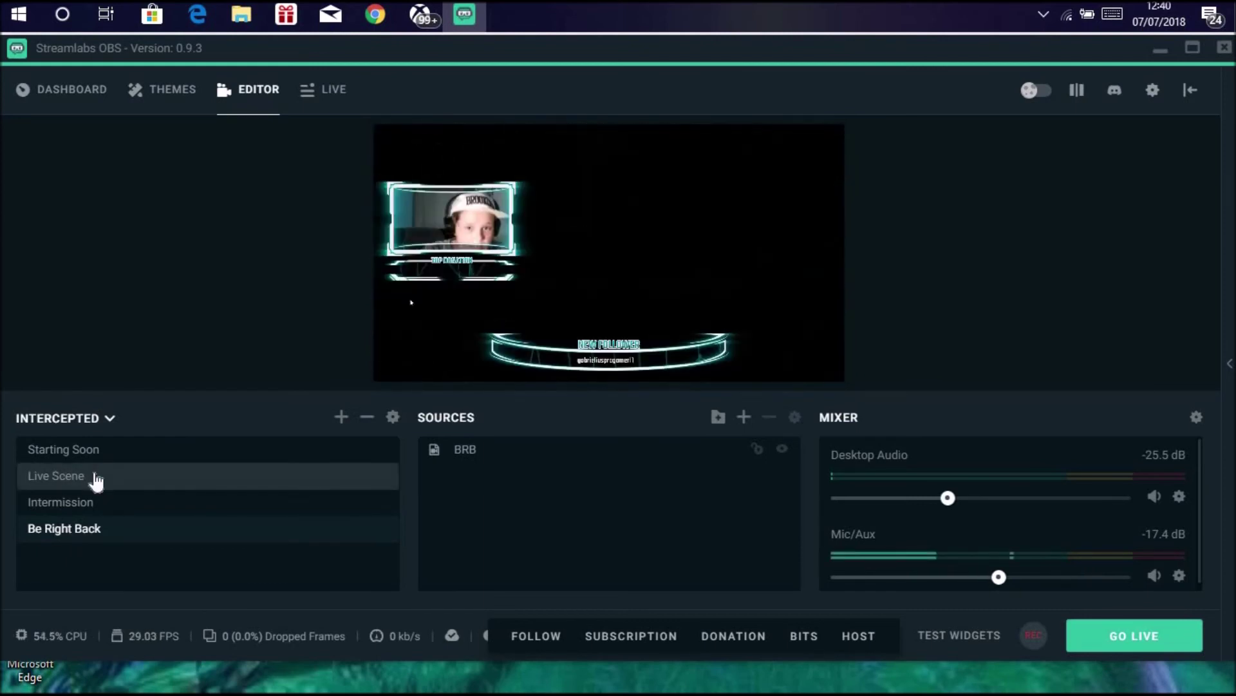
left_click(95, 452)
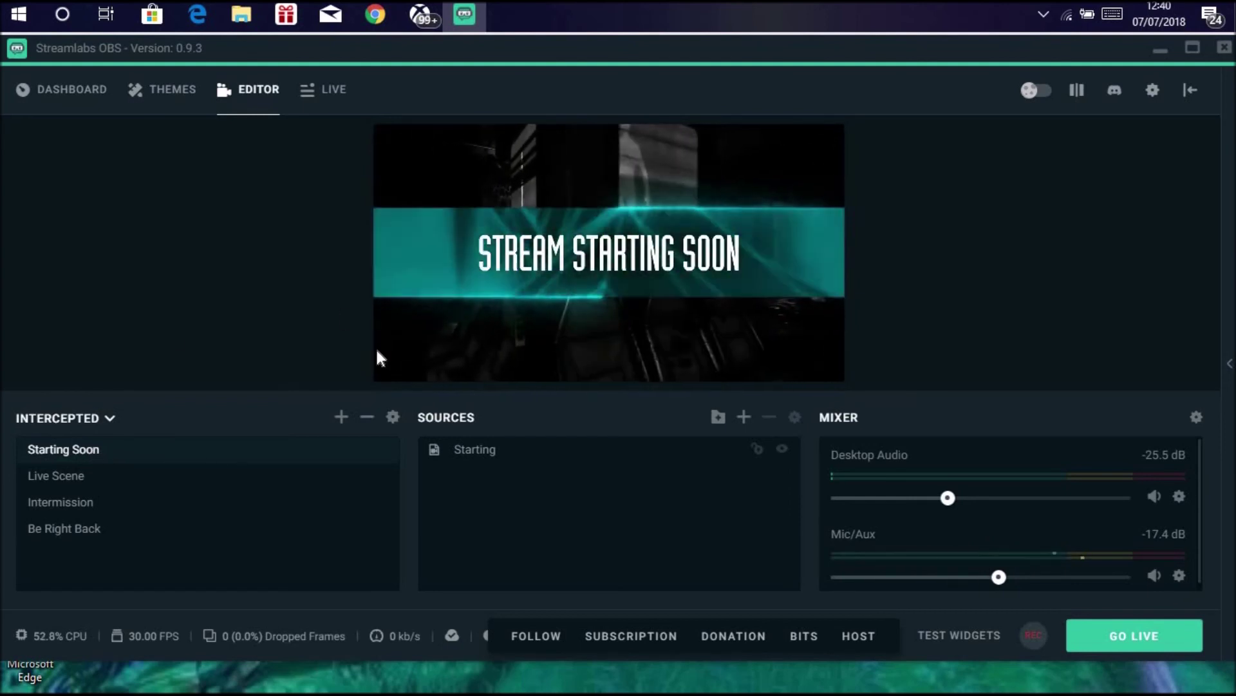
left_click(82, 476)
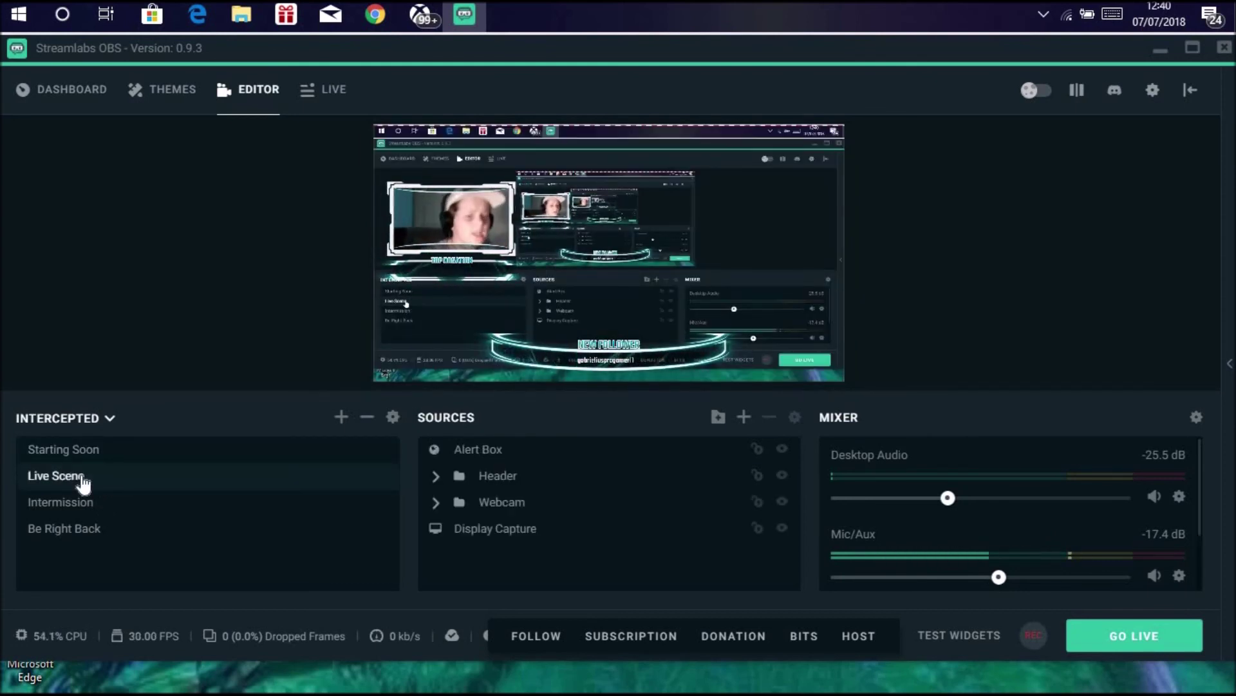